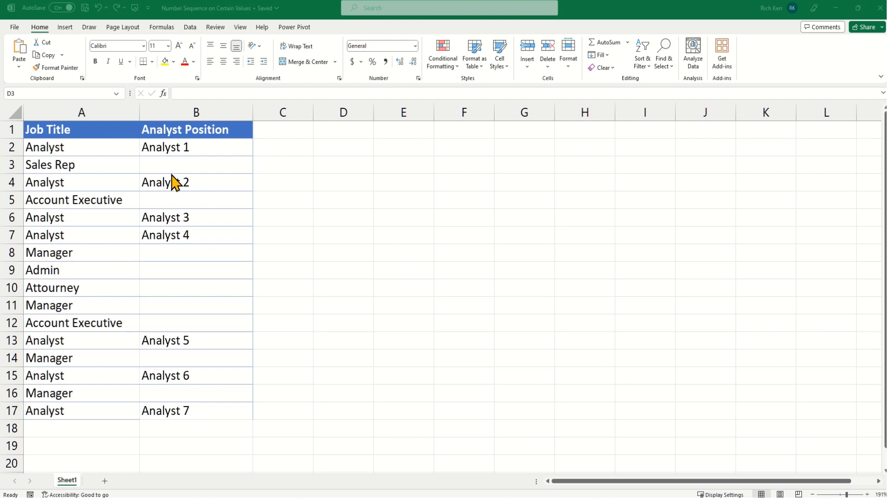
Add the job titles Manager in A18 and Analyst in A19 below the existing list
{"action": "left_click", "coordinate": [219, 147]}
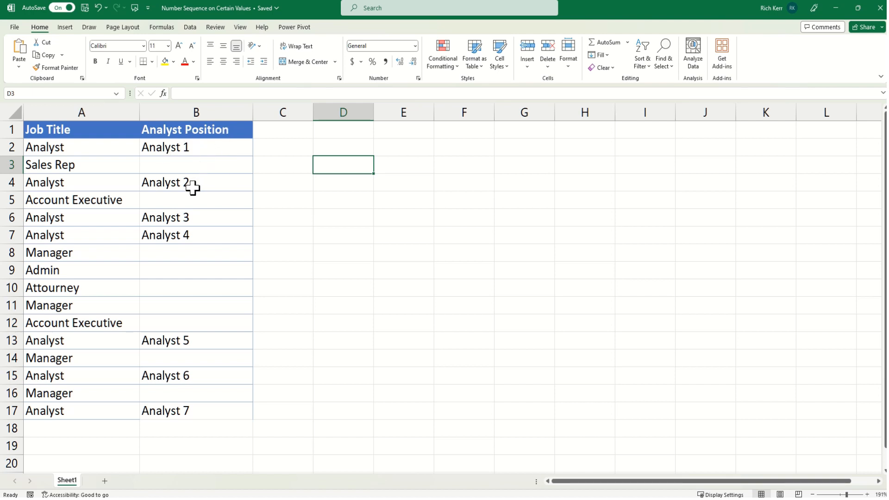
{"action": "left_click", "coordinate": [78, 431]}
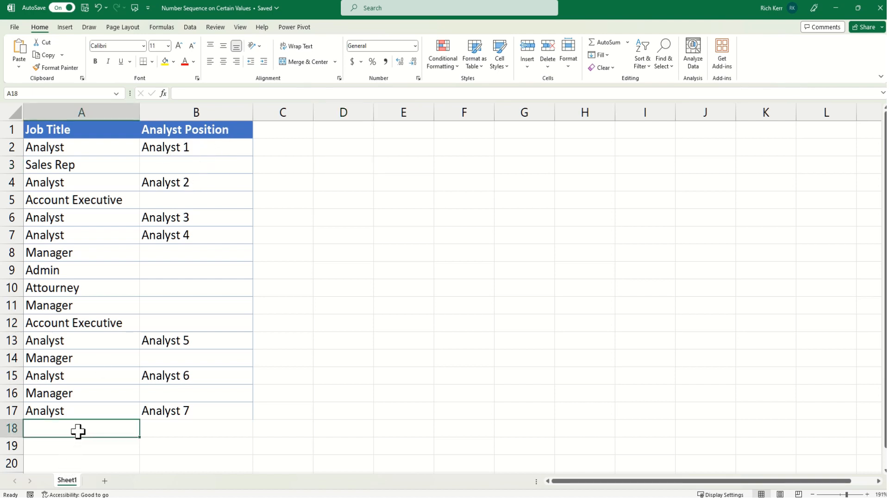
{"action": "type", "text": "manager"}
{"action": "key", "text": "Return"}
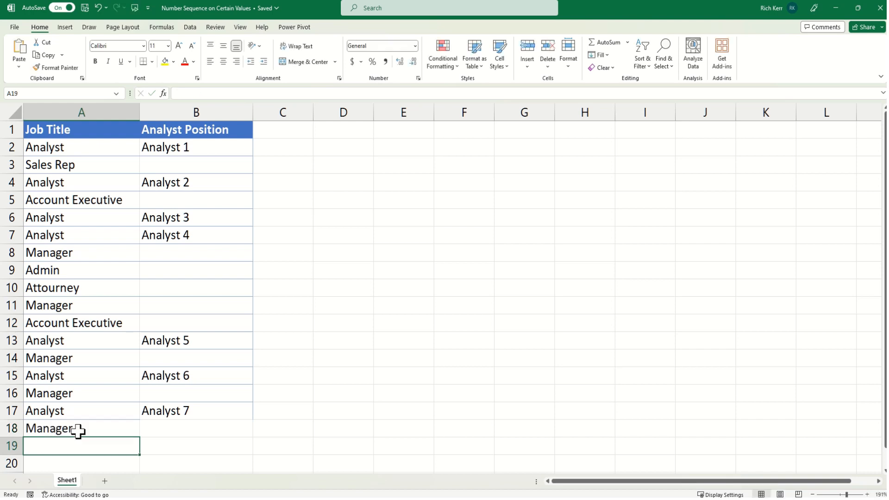
{"action": "type", "text": "an"}
{"action": "key", "text": "Return"}
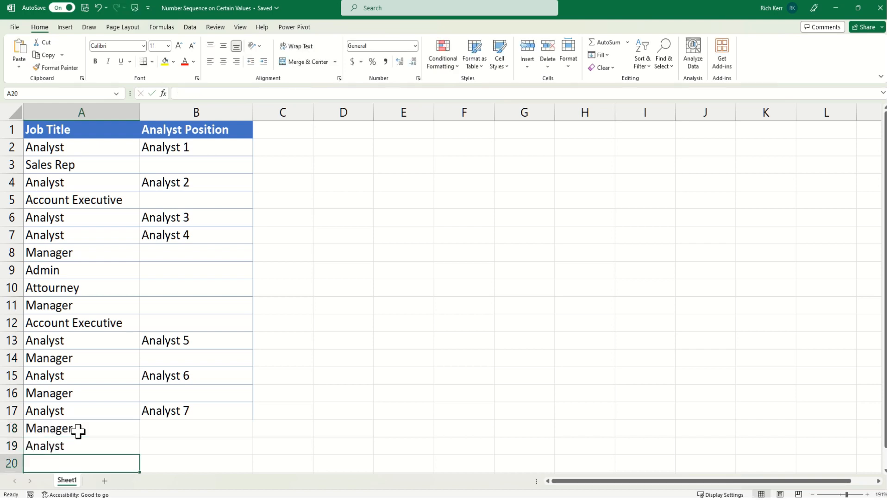
Fill the analyst numbering formula from B17 down through B19
{"action": "left_click", "coordinate": [227, 409]}
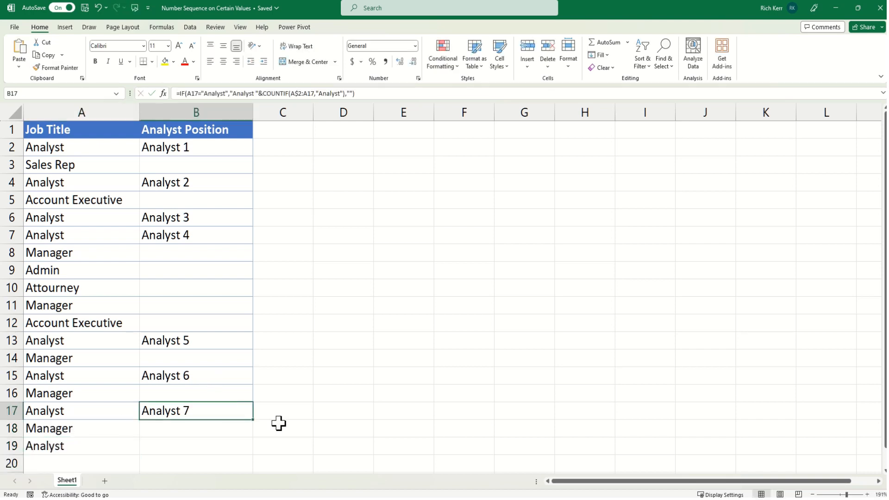
{"action": "double_click", "coordinate": [254, 420]}
{"action": "left_click", "coordinate": [163, 357]}
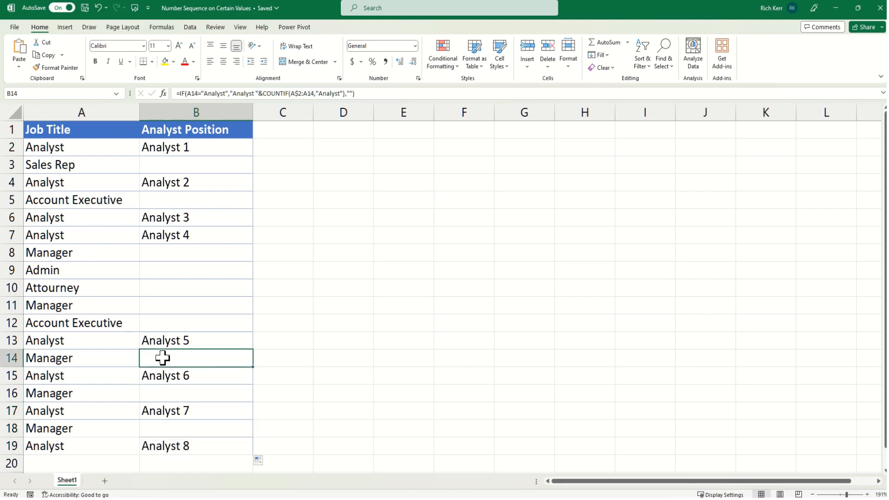
Clear the existing formulas in the Analyst Position column from B2 through B20
{"action": "scroll", "coordinate": [162, 357], "scroll_direction": "down", "scroll_amount": 3}
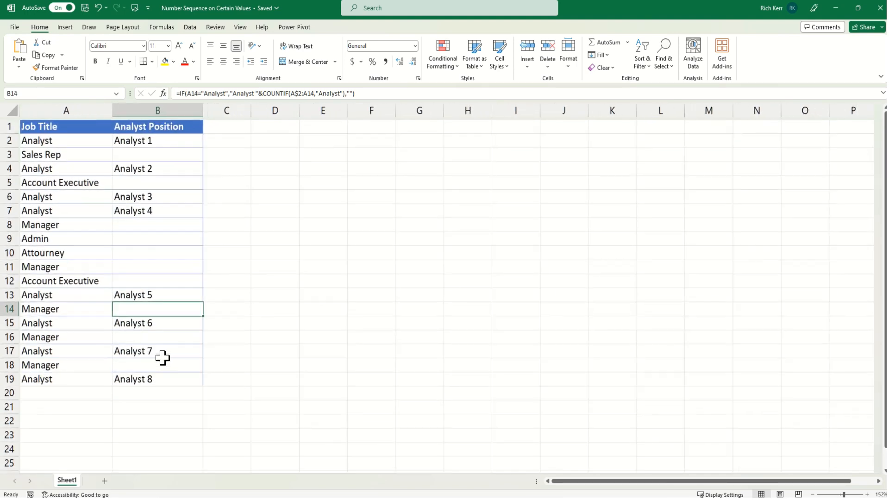
{"action": "right_click", "coordinate": [148, 139]}
{"action": "scroll", "coordinate": [133, 268], "scroll_direction": "up", "scroll_amount": 3}
{"action": "key", "text": "shift+Down"}
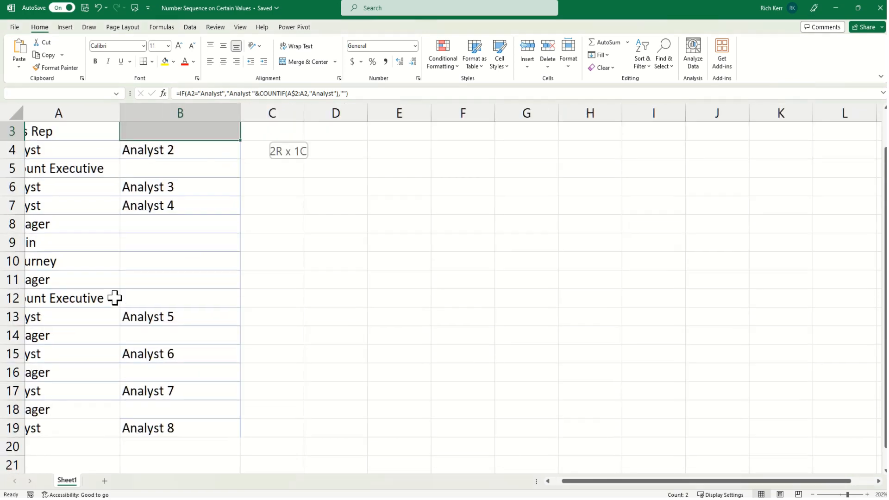
{"action": "key", "text": "shift+Down"}
{"action": "key", "text": "shift+Down"}
{"action": "key", "text": "shift+Down"}
{"action": "key", "text": "shift+Down"}
{"action": "key", "text": "Down"}
{"action": "key", "text": "Down"}
{"action": "key", "text": "Up"}
{"action": "key", "text": "Up"}
{"action": "key", "text": "Up"}
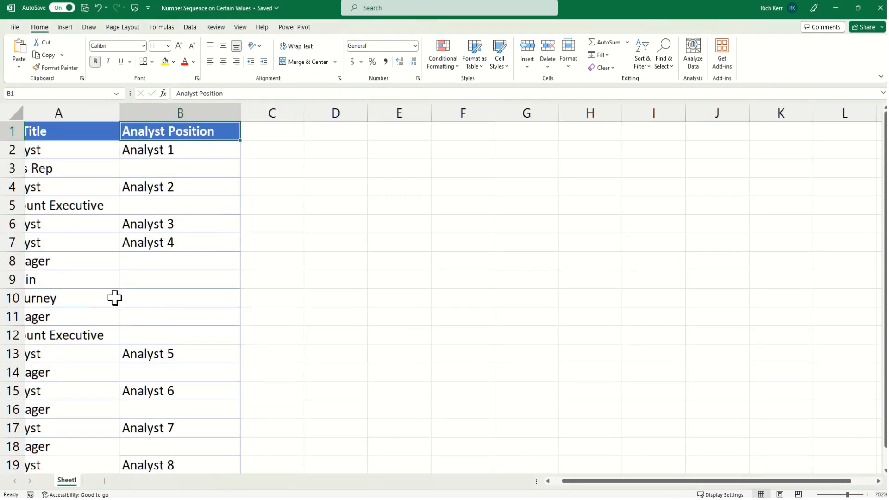
{"action": "key", "text": "Down"}
{"action": "key", "text": "shift+Down"}
{"action": "key", "text": "shift+Down"}
{"action": "key", "text": "shift+Down"}
{"action": "key", "text": "shift+Down"}
{"action": "key", "text": "shift+Down"}
{"action": "key", "text": "shift+Down"}
{"action": "key", "text": "shift+Down"}
{"action": "key", "text": "shift+Down"}
{"action": "key", "text": "shift+Down"}
{"action": "key", "text": "shift+Down"}
{"action": "key", "text": "shift+Down"}
{"action": "key", "text": "shift+Down"}
{"action": "key", "text": "shift+Down"}
{"action": "key", "text": "shift+Down"}
{"action": "key", "text": "shift+Down"}
{"action": "key", "text": "shift+Down"}
{"action": "key", "text": "shift+Down"}
{"action": "key", "text": "shift+Down"}
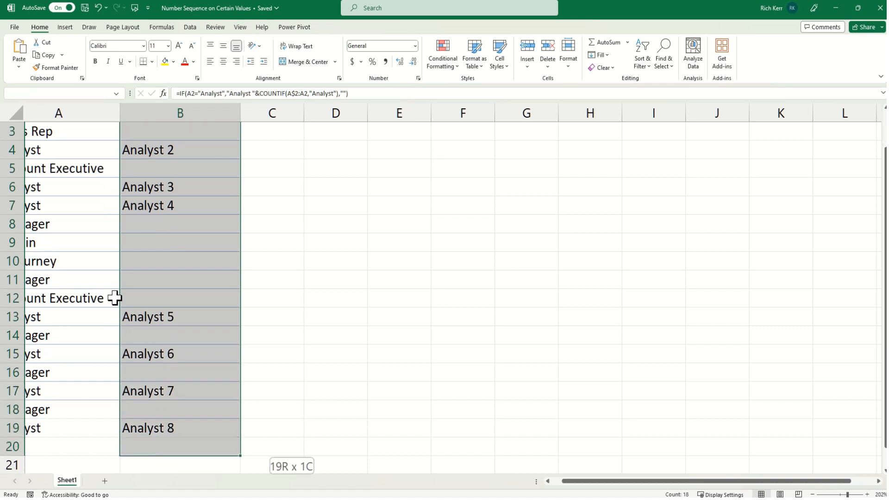
{"action": "scroll", "coordinate": [114, 299], "scroll_direction": "up", "scroll_amount": 1}
{"action": "key", "text": "Delete"}
{"action": "key", "text": "Left"}
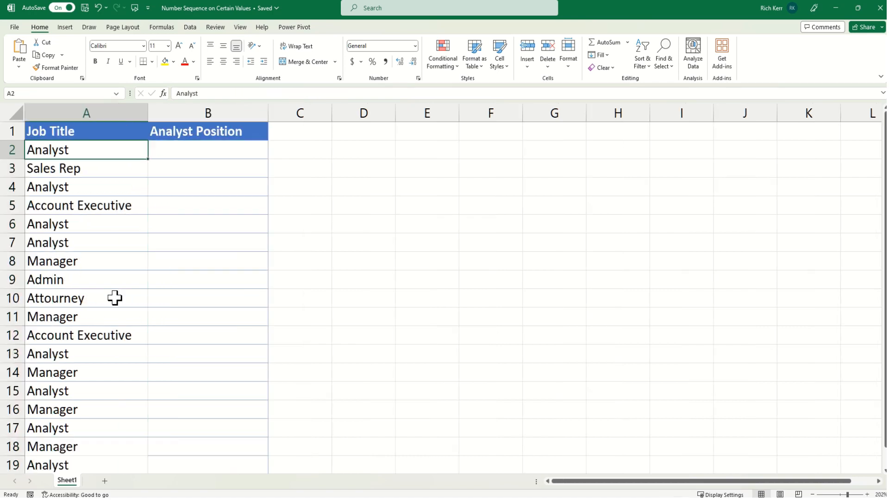
Start an IF formula in B2 with the logical test A2="Analyst"
{"action": "key", "text": "Right"}
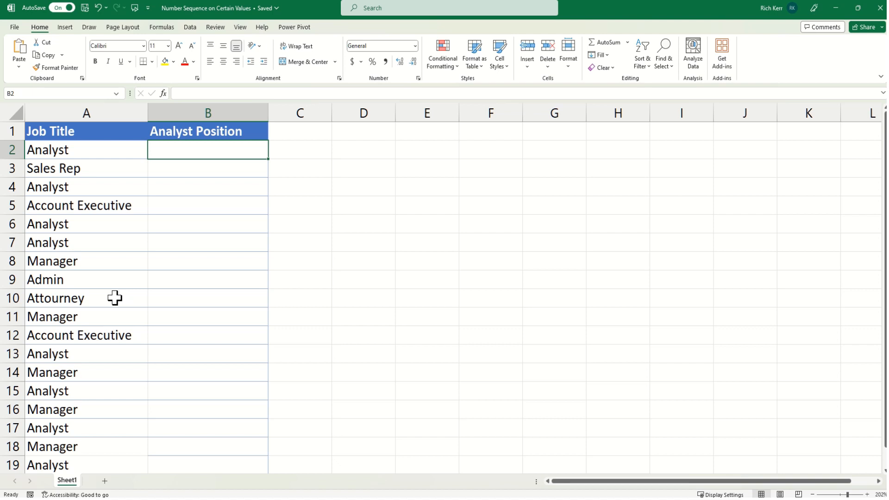
{"action": "type", "text": "="}
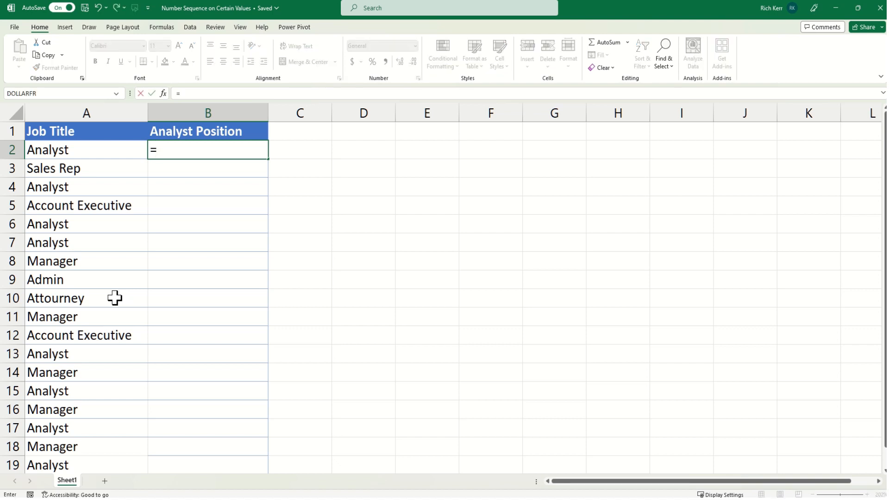
{"action": "type", "text": "if"}
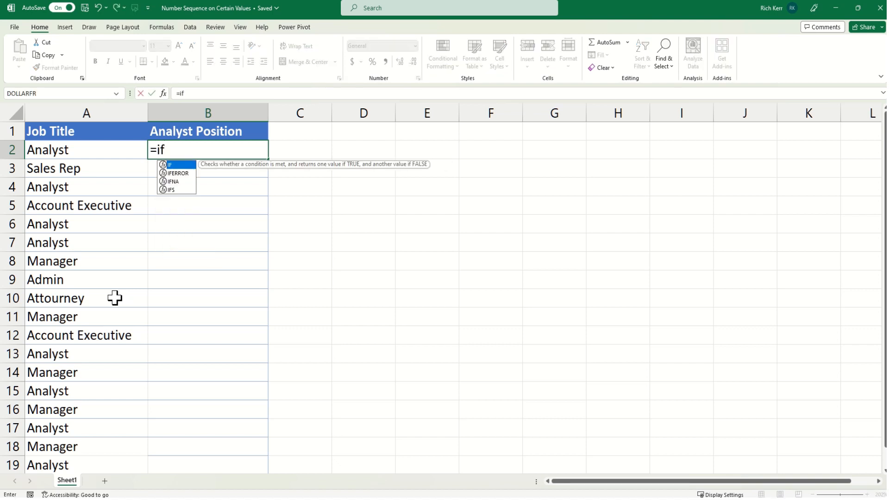
{"action": "type", "text": "("}
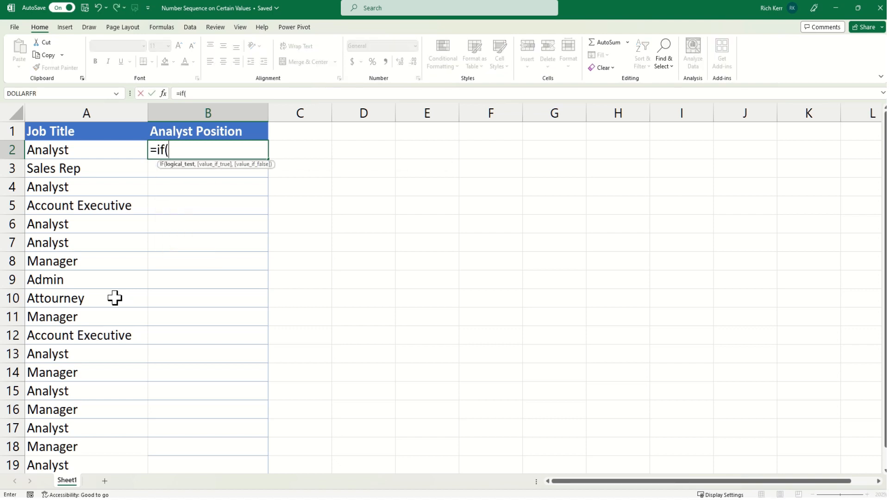
{"action": "left_click", "coordinate": [103, 152]}
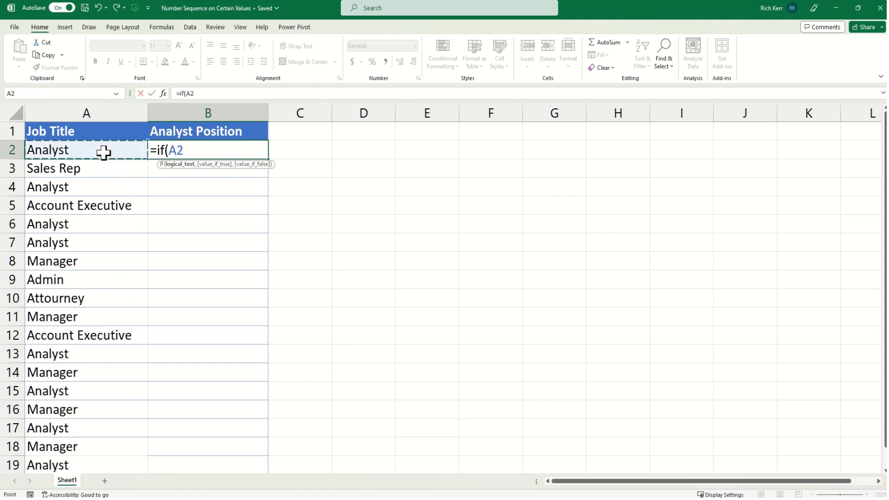
{"action": "type", "text": "=\"n"}
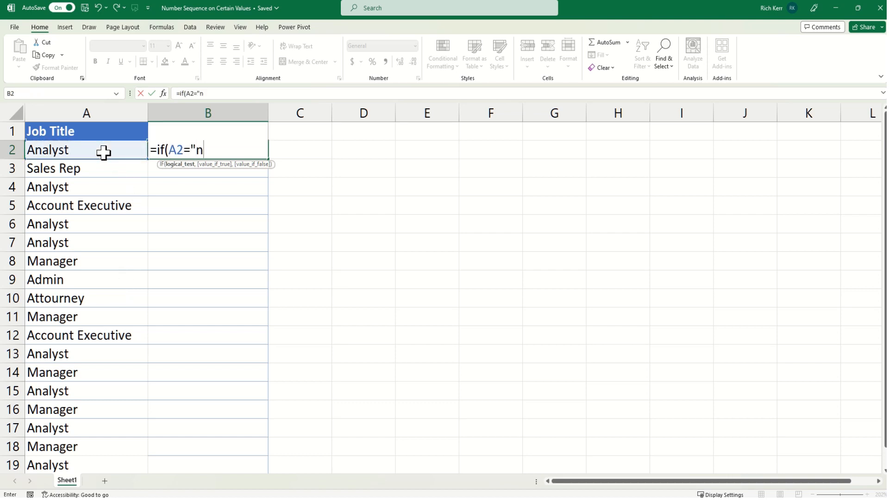
{"action": "key", "text": "BackSpace"}
{"action": "type", "text": "Analyst\""}
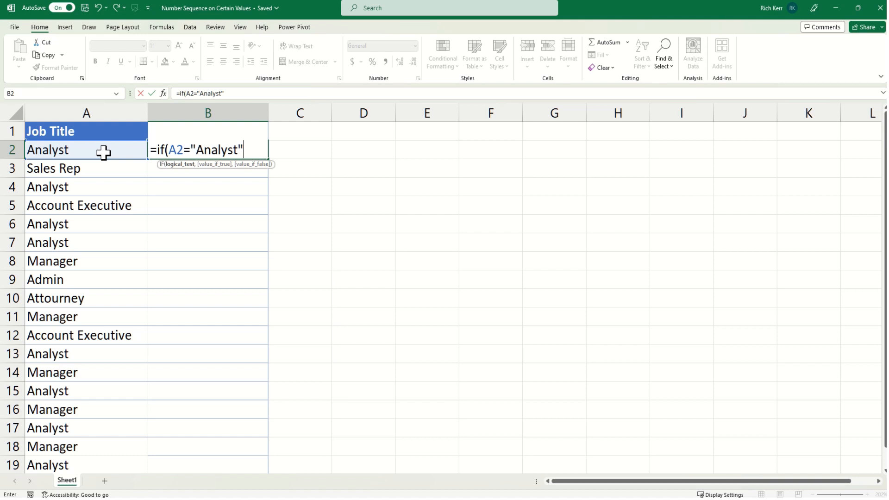
Enter "Analyst " & countif(A$2:A2) as the IF formula's value if true
{"action": "type", "text": ","}
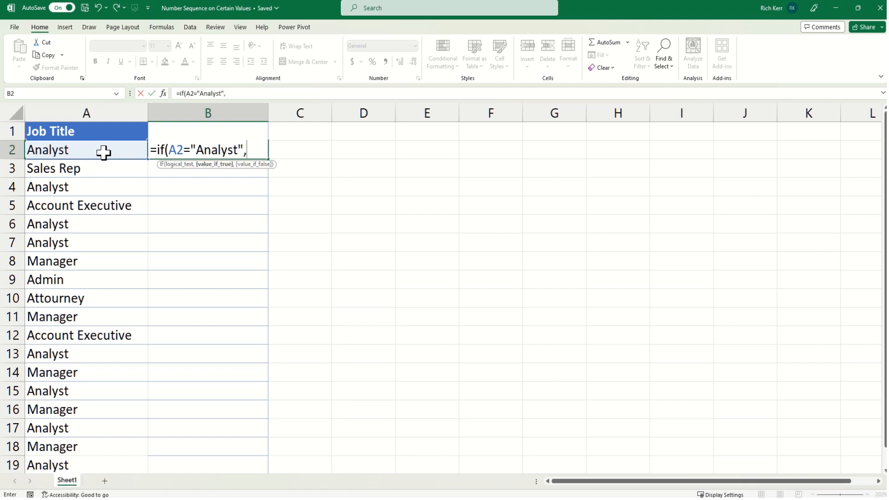
{"action": "type", "text": "\"Analu"}
{"action": "key", "text": "BackSpace"}
{"action": "type", "text": "yst "}
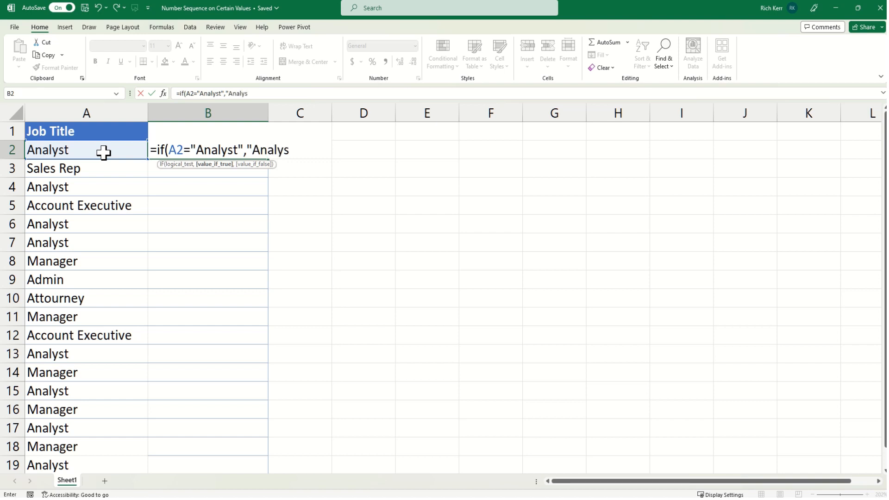
{"action": "type", "text": "\" &"}
{"action": "type", "text": "countif"}
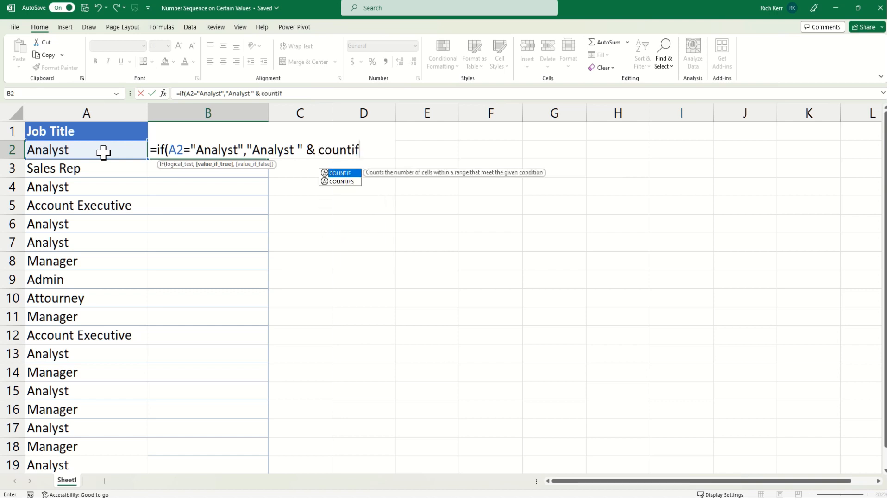
{"action": "type", "text": "("}
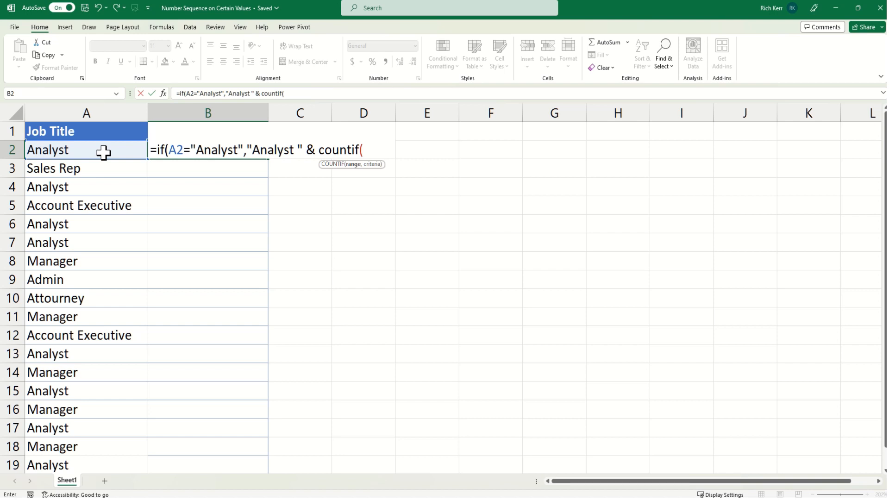
{"action": "type", "text": "A$2"}
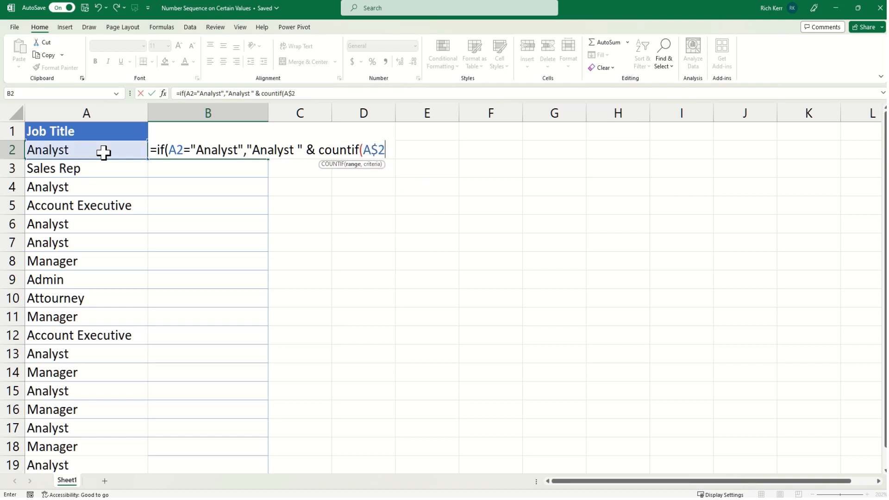
{"action": "type", "text": ":A2)"}
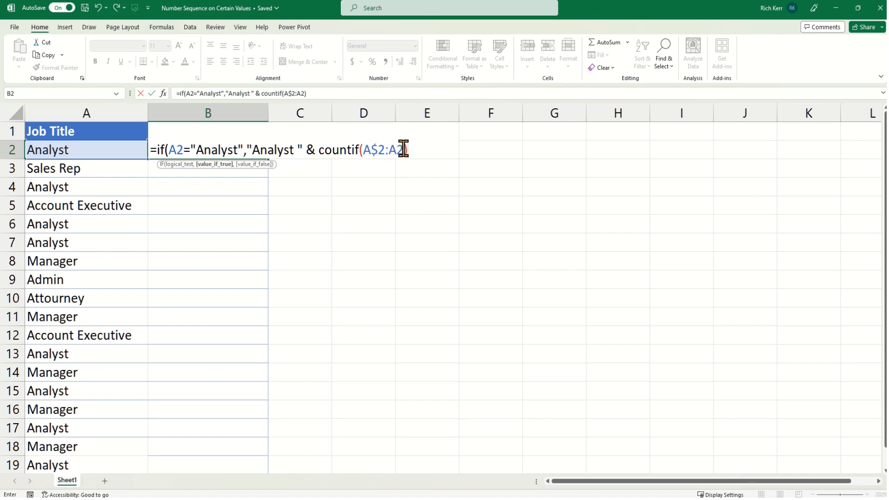
Add an empty string "" as the IF formula's value if false, close the parenthesis and try to commit the formula
{"action": "left_click_drag", "start_coordinate": [389, 150], "coordinate": [403, 150]}
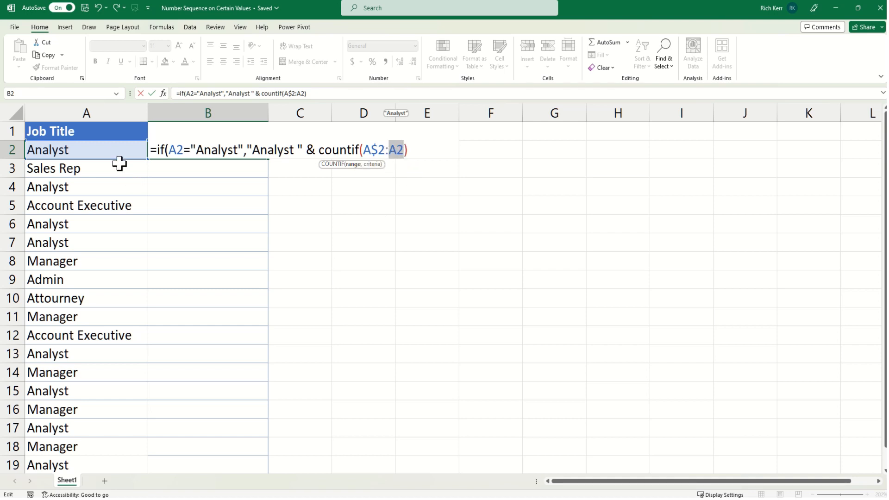
{"action": "left_click", "coordinate": [373, 148]}
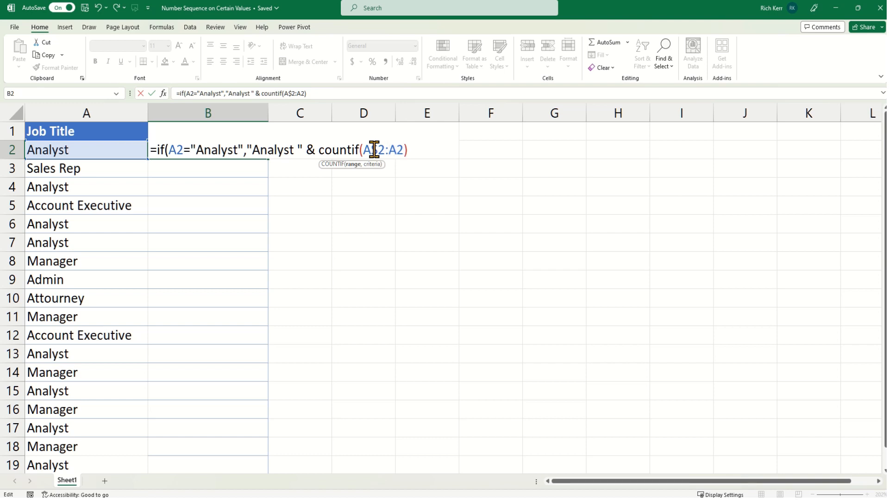
{"action": "left_click", "coordinate": [411, 149]}
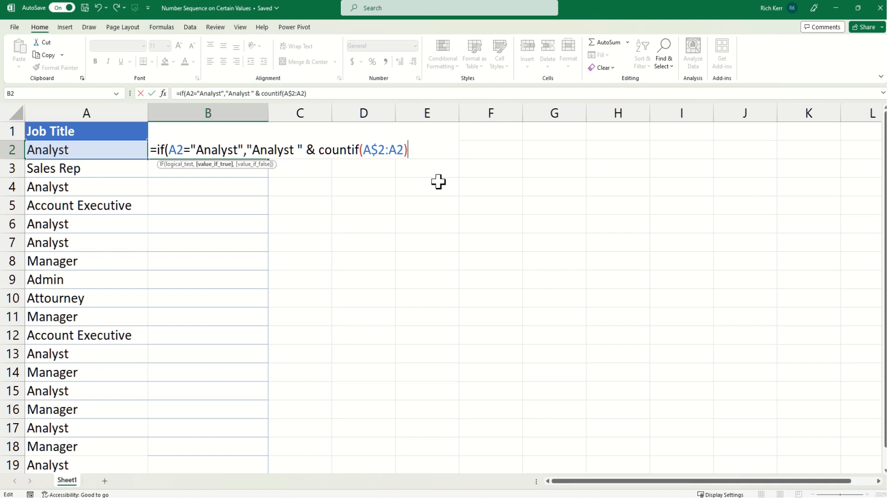
{"action": "type", "text": ",\""}
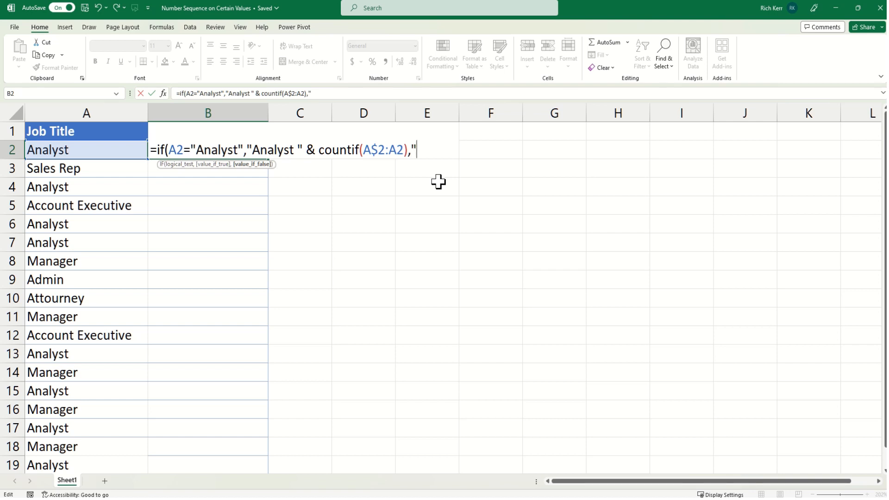
{"action": "type", "text": "\")"}
{"action": "key", "text": "Return"}
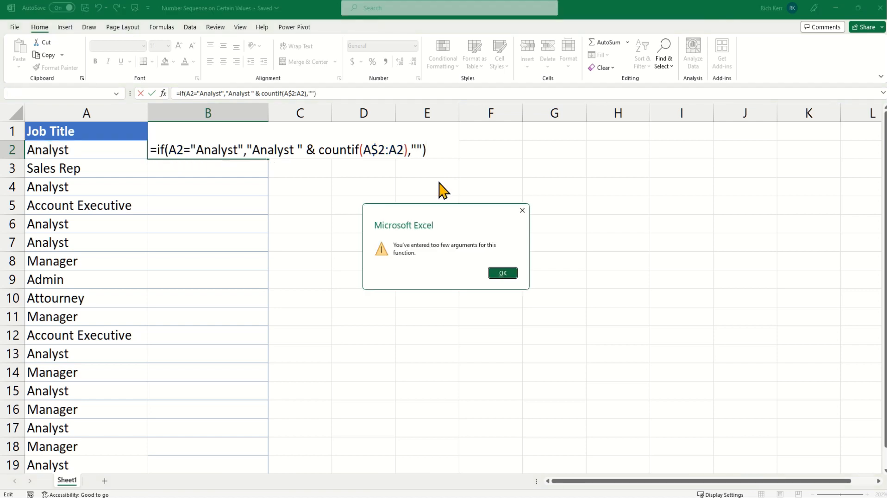
{"action": "left_click", "coordinate": [504, 274]}
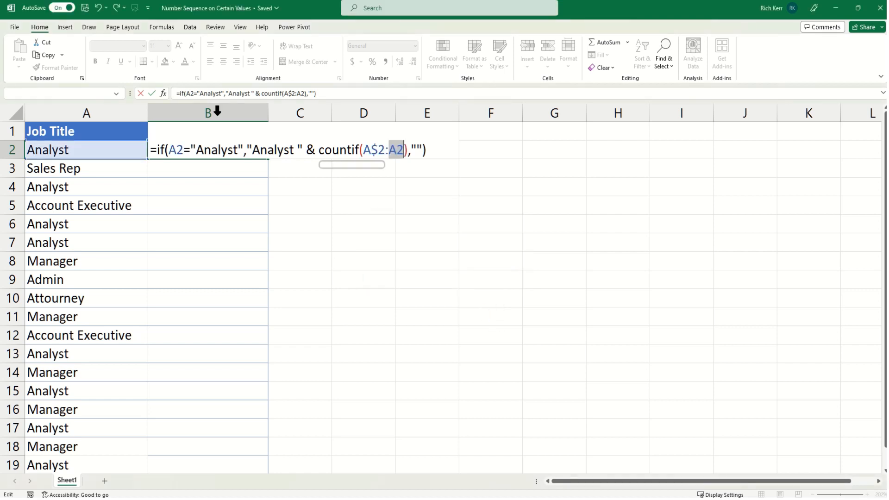
Add "Analyst" as the criteria of the COUNTIF function, after the range A$2:A2
{"action": "left_click", "coordinate": [403, 147]}
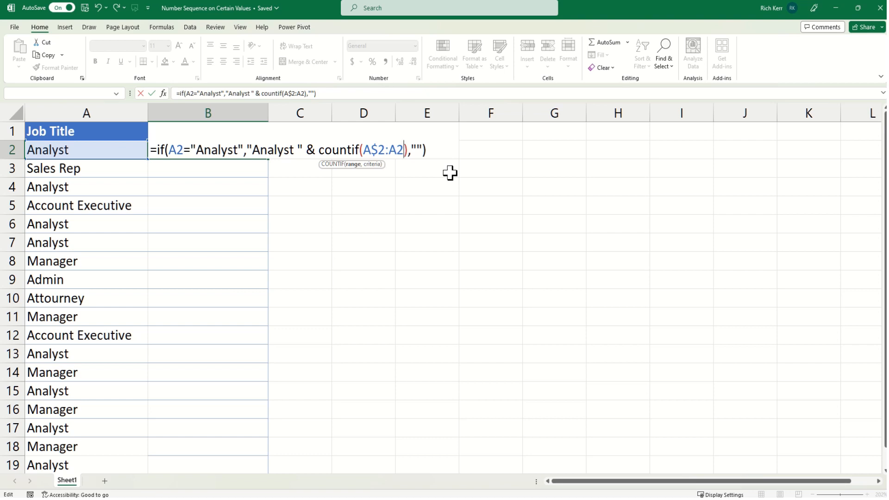
{"action": "type", "text": ",\"A"}
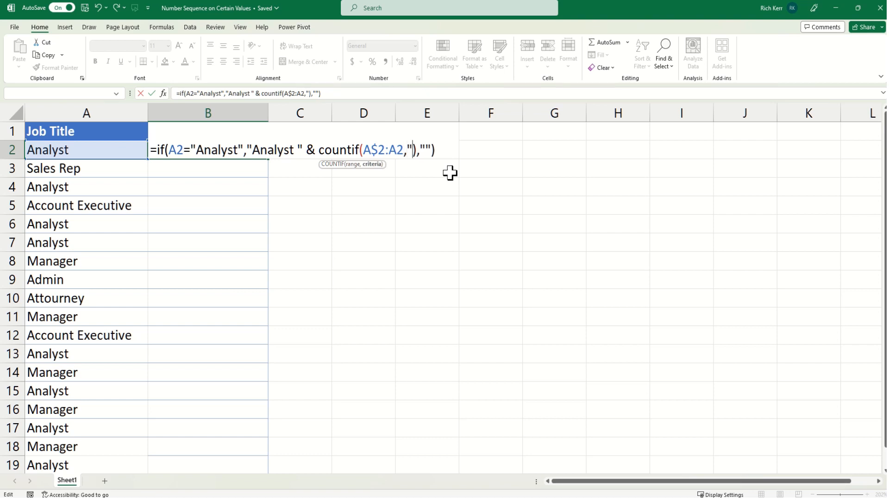
{"action": "type", "text": "nal"}
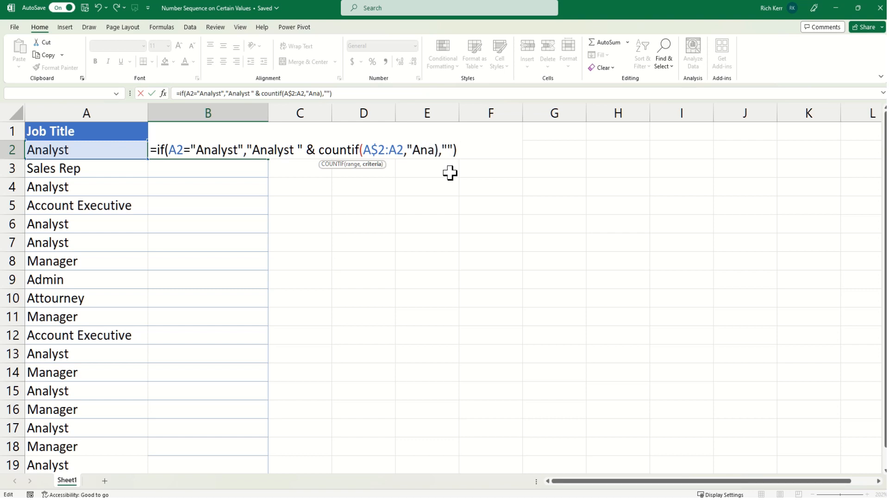
{"action": "type", "text": "yst\""}
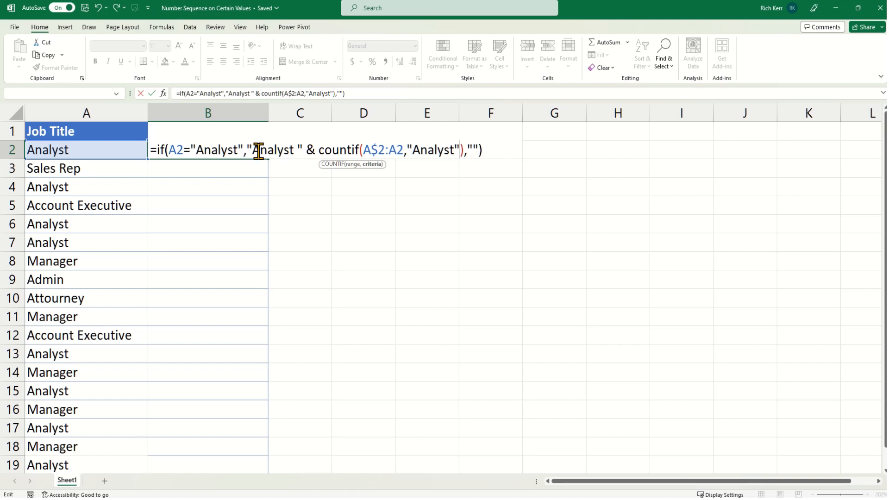
{"action": "left_click", "coordinate": [297, 149]}
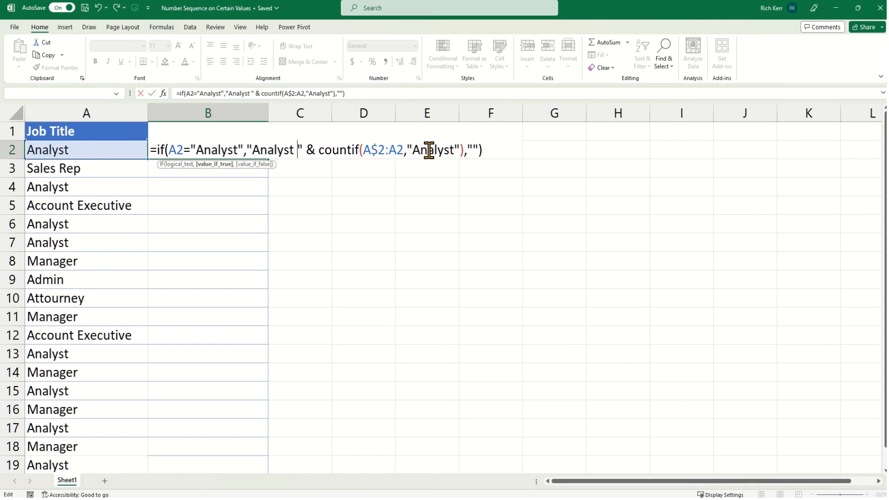
Commit the numbering formula in B2 and fill it down the Analyst Position column through row 19
{"action": "left_click", "coordinate": [189, 150]}
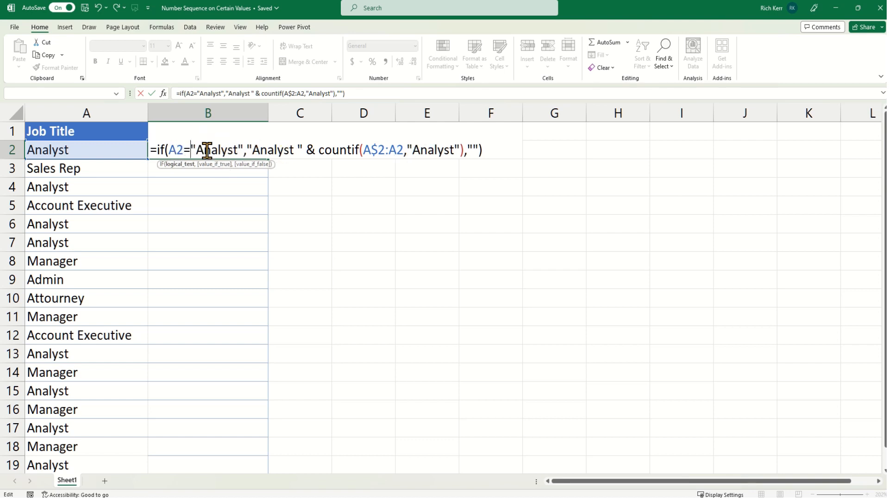
{"action": "left_click", "coordinate": [478, 150]}
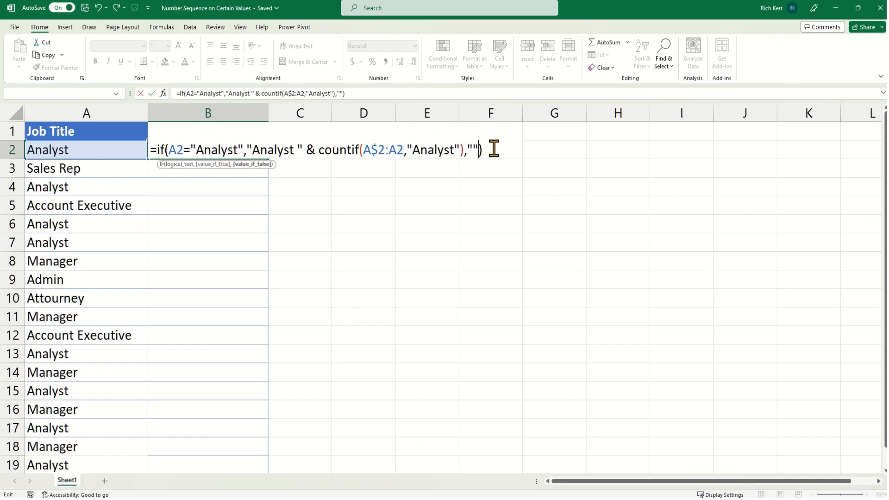
{"action": "left_click", "coordinate": [494, 150]}
{"action": "key", "text": "Return"}
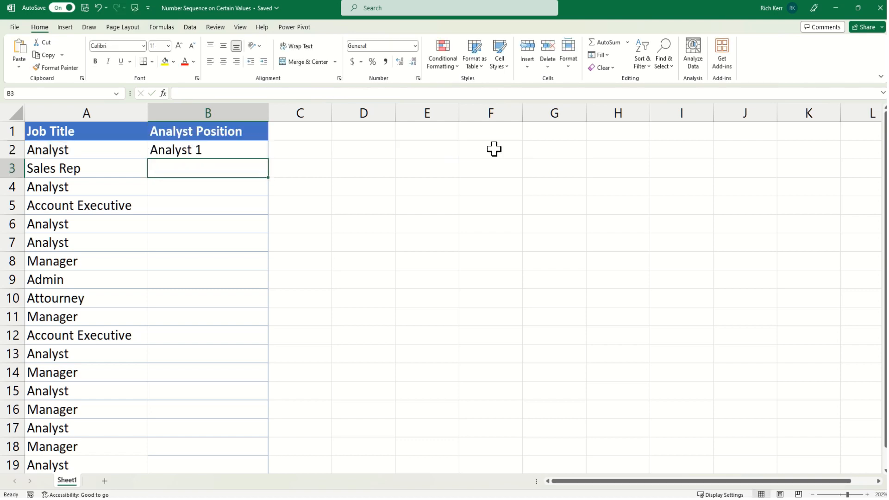
{"action": "left_click", "coordinate": [226, 151]}
{"action": "double_click", "coordinate": [268, 159]}
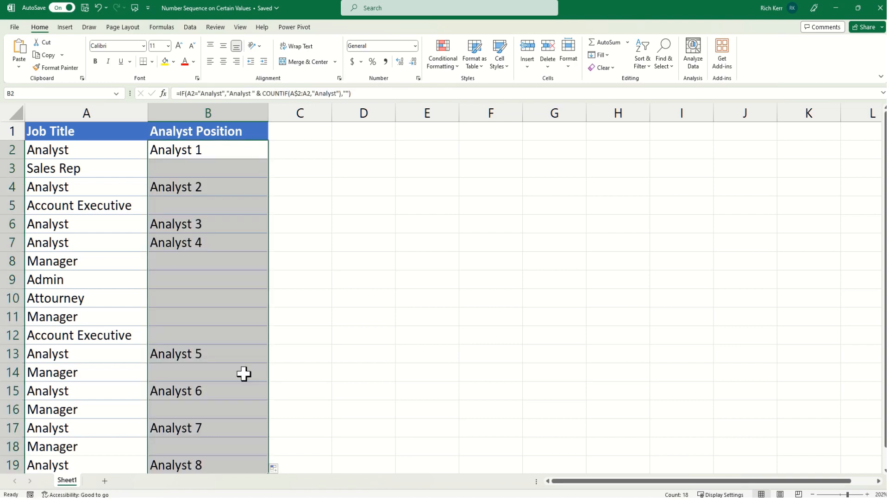
Inspect the filled formula in B4 to check how its COUNTIF range expands
{"action": "double_click", "coordinate": [227, 186]}
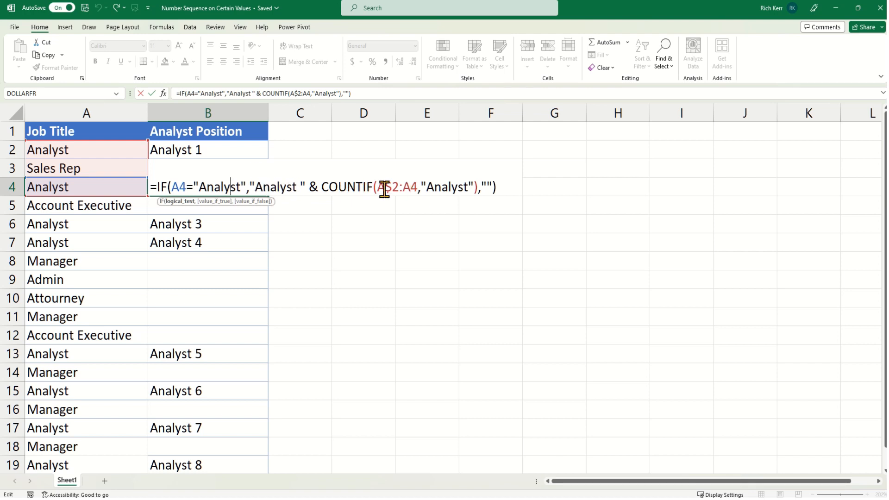
{"action": "key", "text": "Return"}
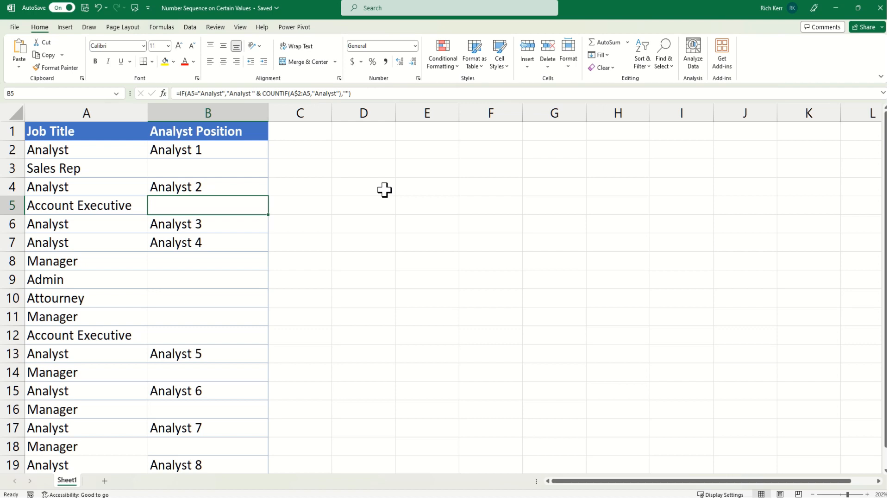
{"action": "left_click", "coordinate": [255, 187]}
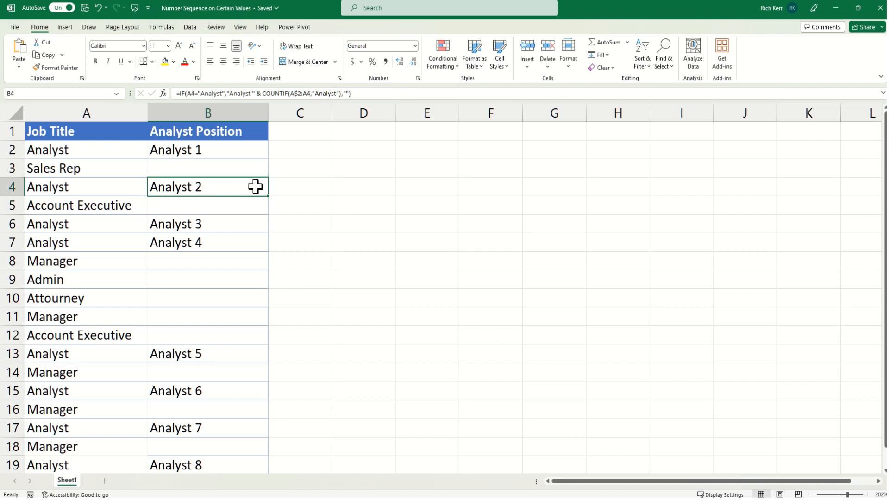
Enter the column header "Any Position" in C1
{"action": "left_click", "coordinate": [308, 135]}
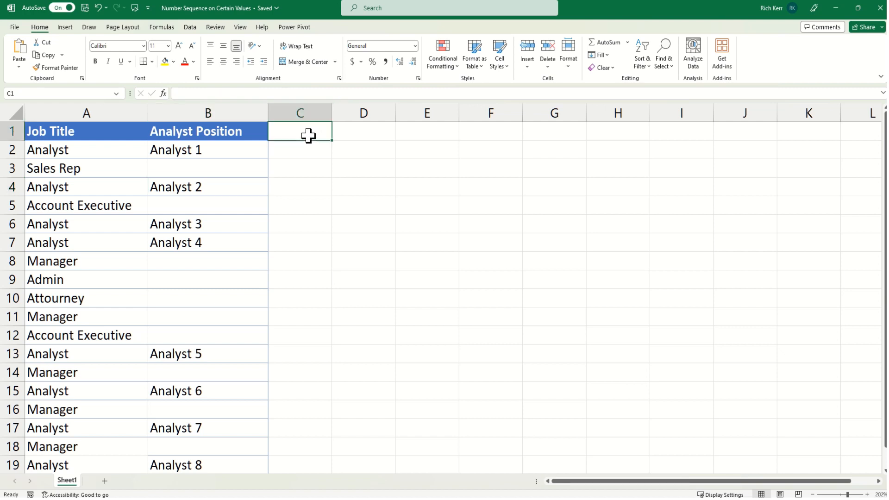
{"action": "type", "text": "Any Po"}
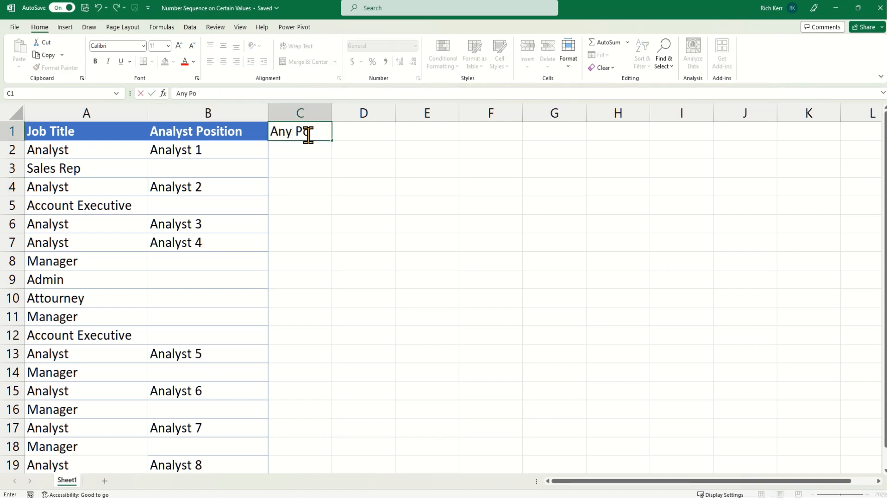
{"action": "type", "text": "sition"}
{"action": "key", "text": "Return"}
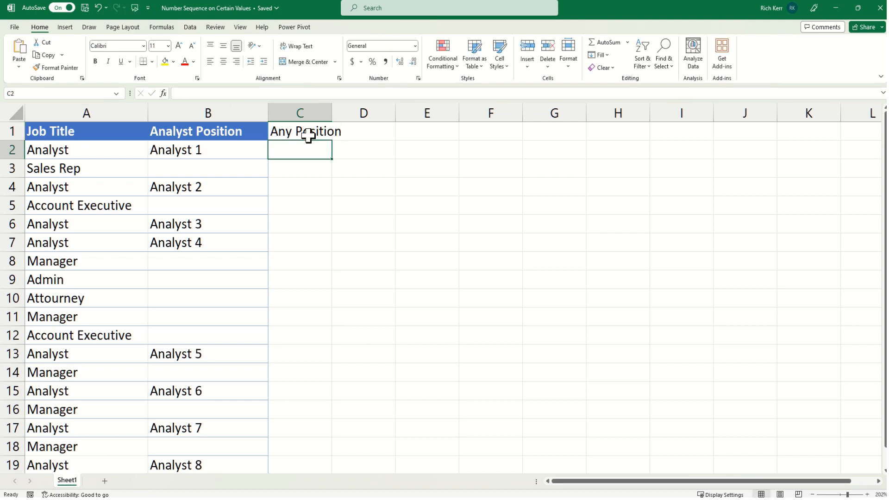
Copy the header formatting from B1 to C1 and autofit the width of column C
{"action": "left_click", "coordinate": [233, 130]}
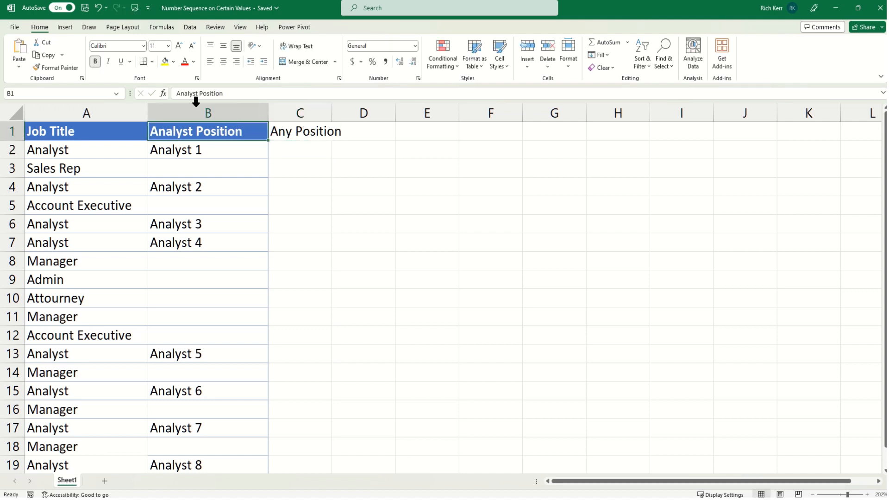
{"action": "left_click", "coordinate": [68, 69]}
{"action": "left_click", "coordinate": [298, 131]}
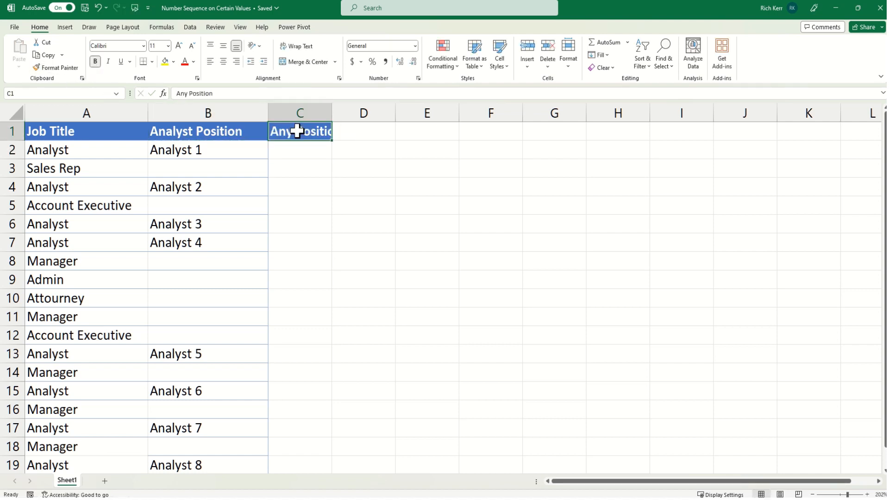
{"action": "double_click", "coordinate": [333, 121]}
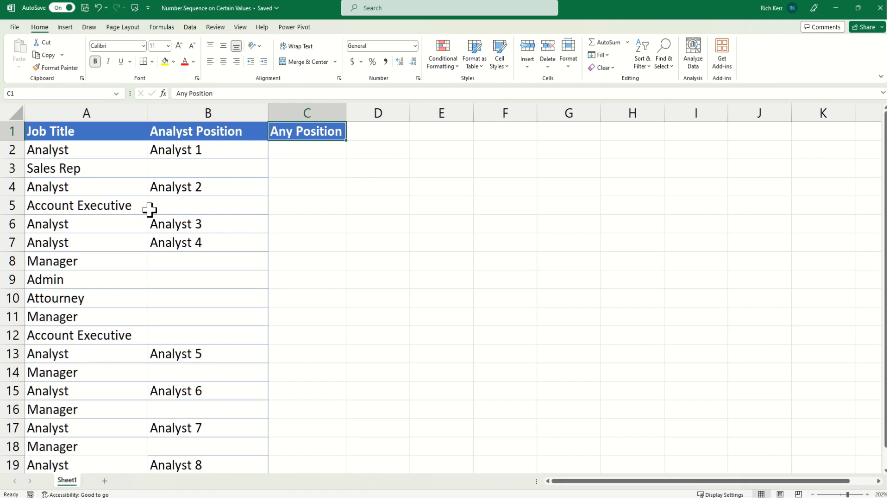
Start a formula in C2 that joins A2, a space and a COUNTIF function: =A2&" "&countif
{"action": "left_click", "coordinate": [313, 153]}
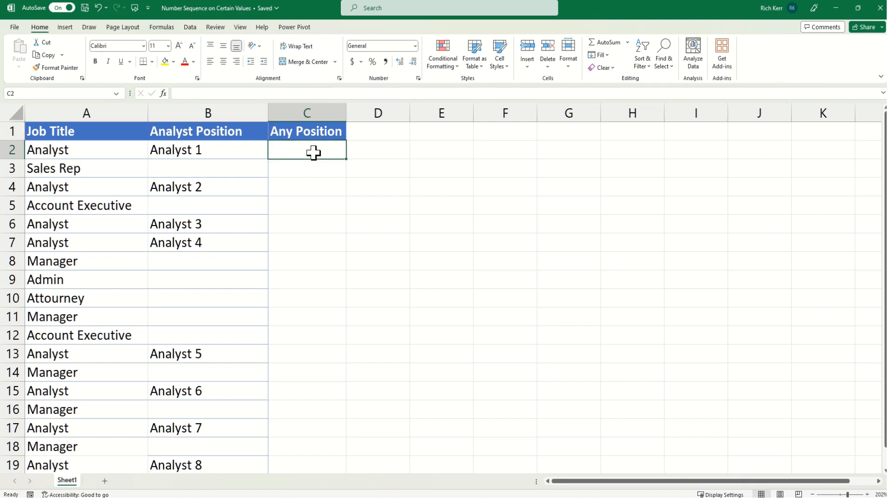
{"action": "type", "text": "="}
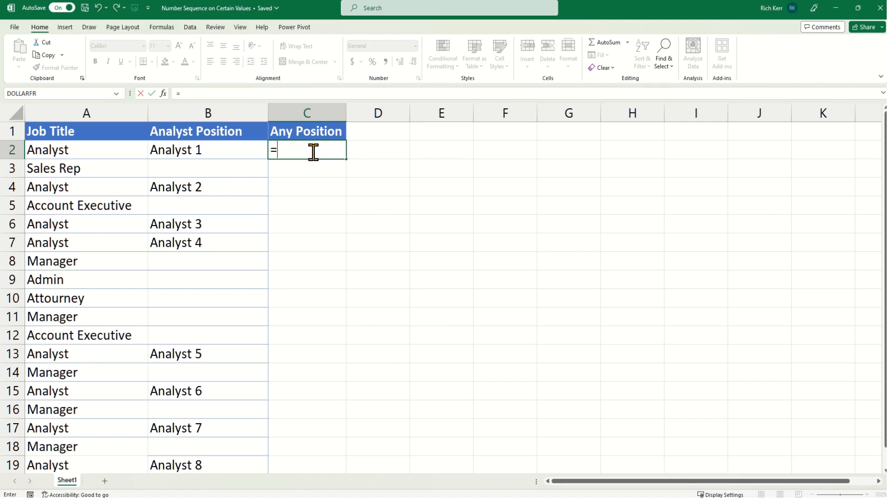
{"action": "left_click", "coordinate": [95, 151]}
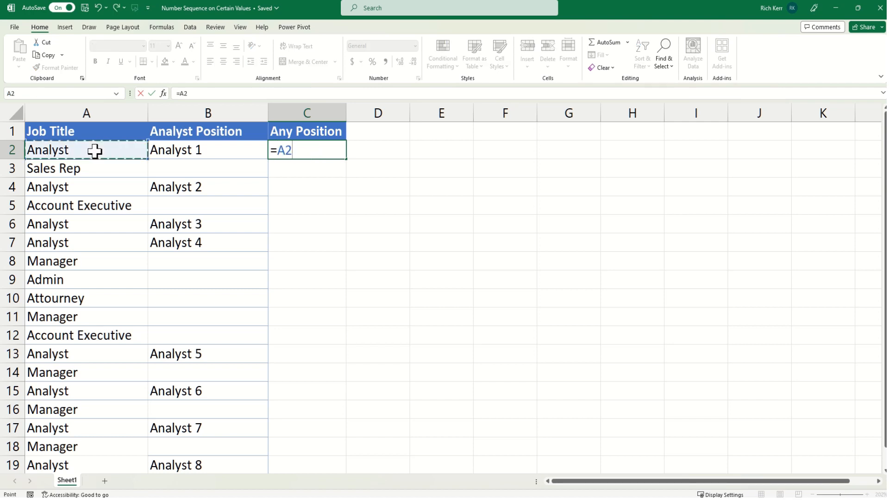
{"action": "type", "text": "&\""}
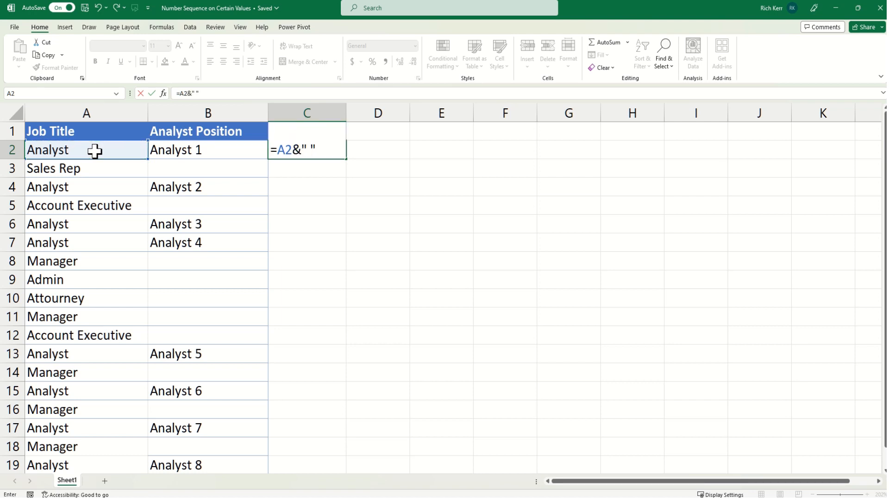
{"action": "type", "text": " \"&countif"}
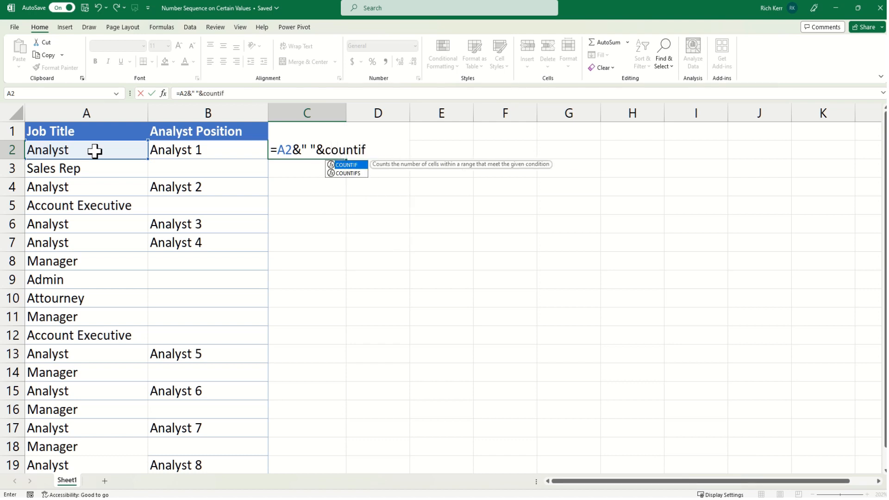
Give the COUNTIF function the range A$2:A2 and the criteria A2, close it and commit the formula
{"action": "type", "text": "("}
{"action": "type", "text": "A2"}
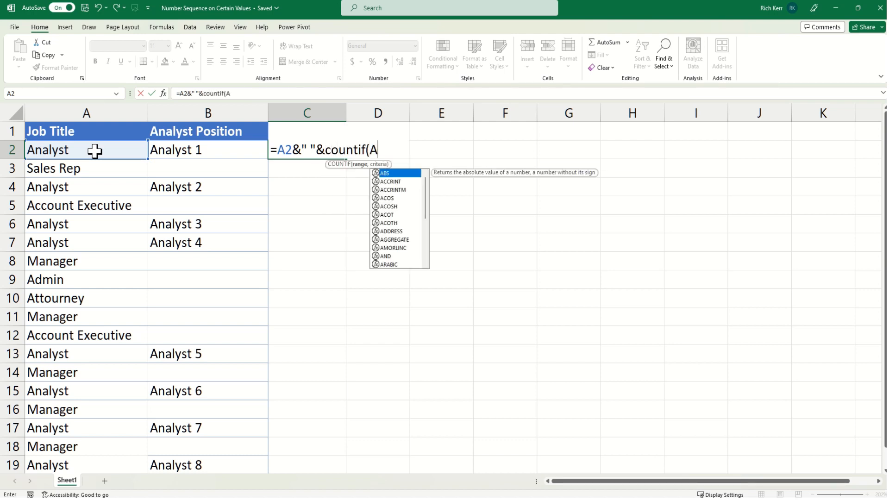
{"action": "key", "text": "BackSpace"}
{"action": "type", "text": "$2"}
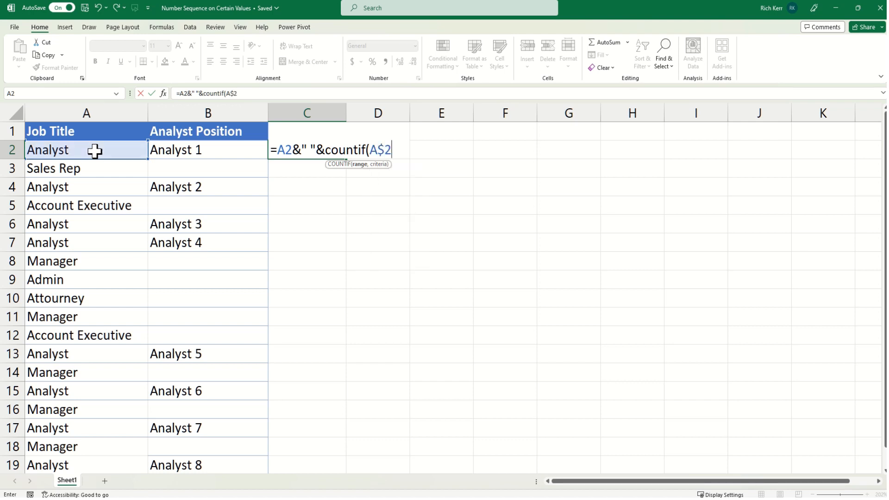
{"action": "type", "text": ":A2,"}
{"action": "left_click", "coordinate": [88, 150]}
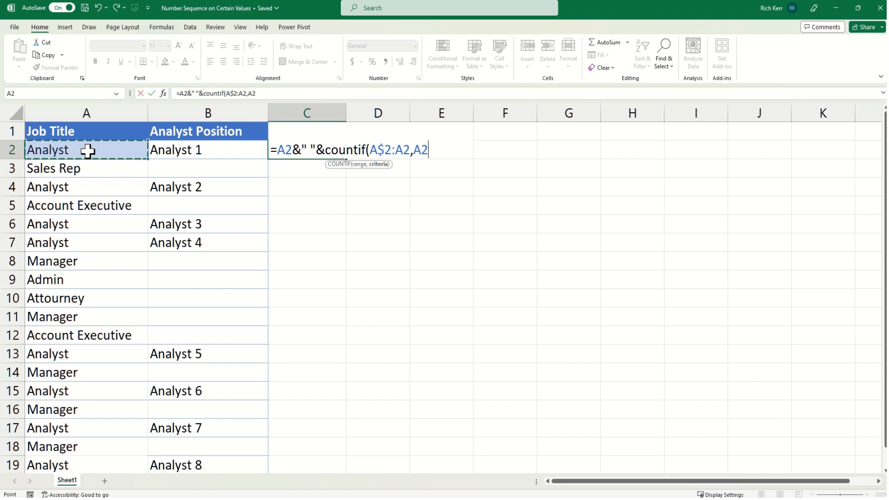
{"action": "type", "text": ")"}
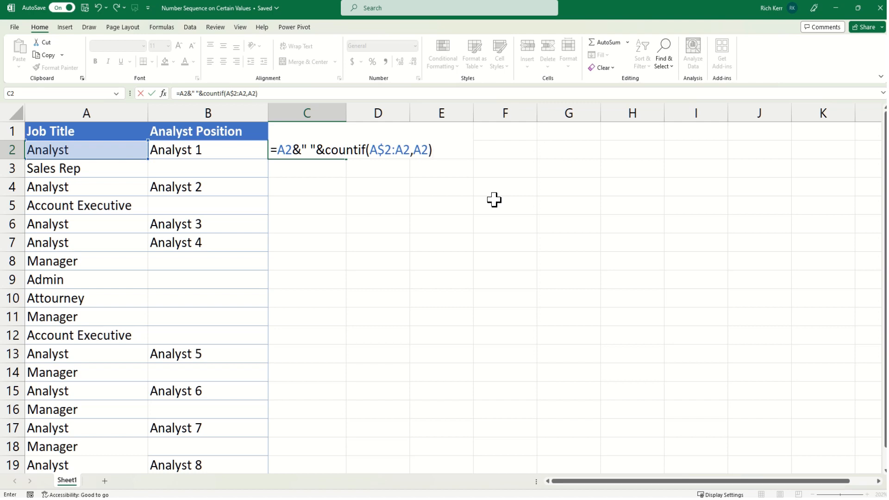
{"action": "key", "text": "Return"}
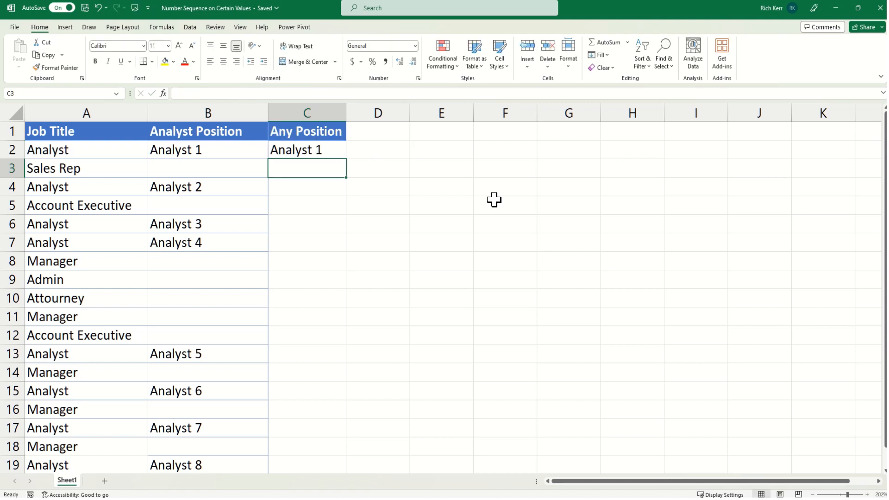
Fill the C2 formula down the Any Position column through row 19 and autofit the column width
{"action": "left_click", "coordinate": [330, 148]}
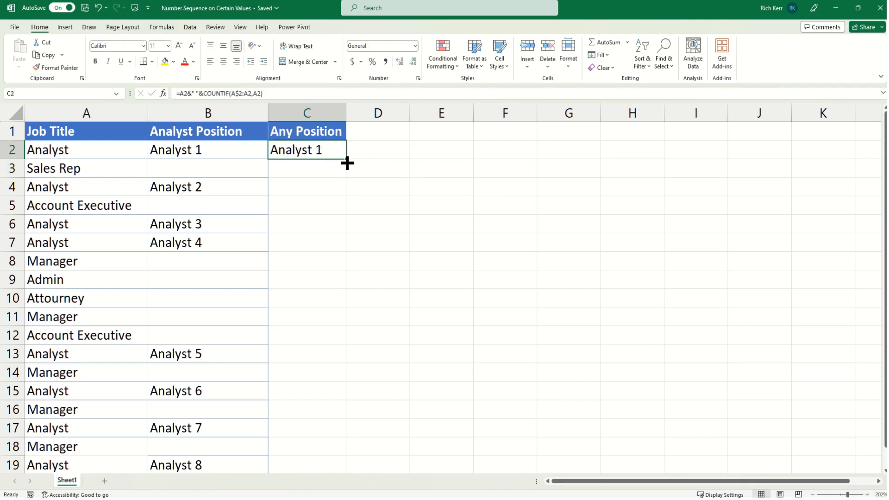
{"action": "double_click", "coordinate": [347, 159]}
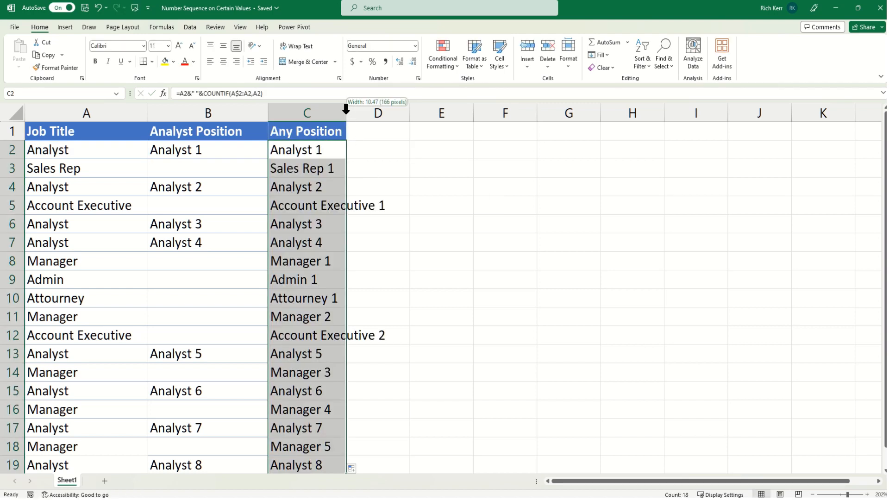
{"action": "double_click", "coordinate": [347, 112]}
{"action": "left_click", "coordinate": [341, 163]}
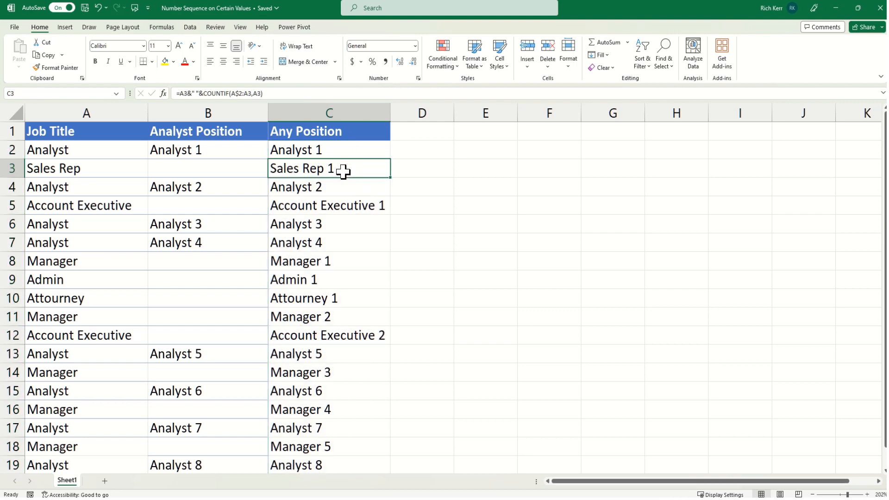
Change the job title in A9 to "Sales Rep" and check the recalculated entry in C9
{"action": "scroll", "coordinate": [338, 205], "scroll_direction": "down", "scroll_amount": 2}
{"action": "scroll", "coordinate": [338, 209], "scroll_direction": "up", "scroll_amount": 1}
{"action": "scroll", "coordinate": [341, 209], "scroll_direction": "up", "scroll_amount": 2}
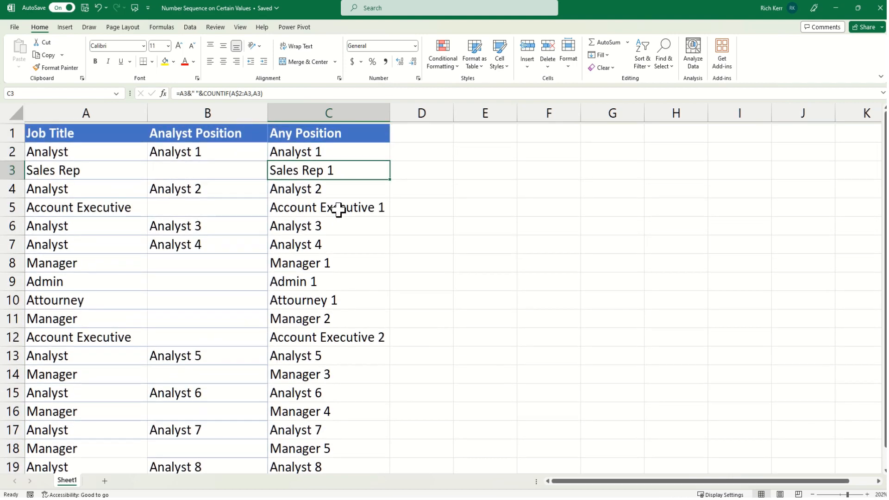
{"action": "scroll", "coordinate": [341, 209], "scroll_direction": "down", "scroll_amount": 1}
{"action": "left_click", "coordinate": [79, 264]}
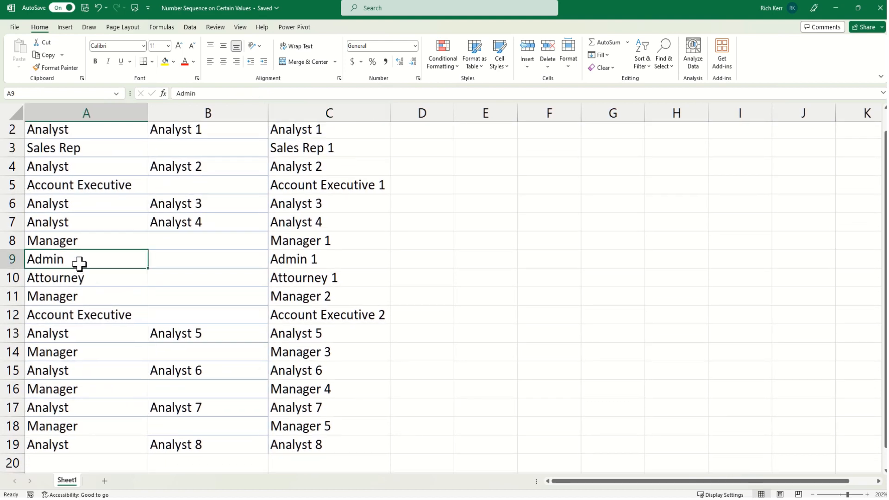
{"action": "type", "text": "Sales Rep"}
{"action": "key", "text": "Return"}
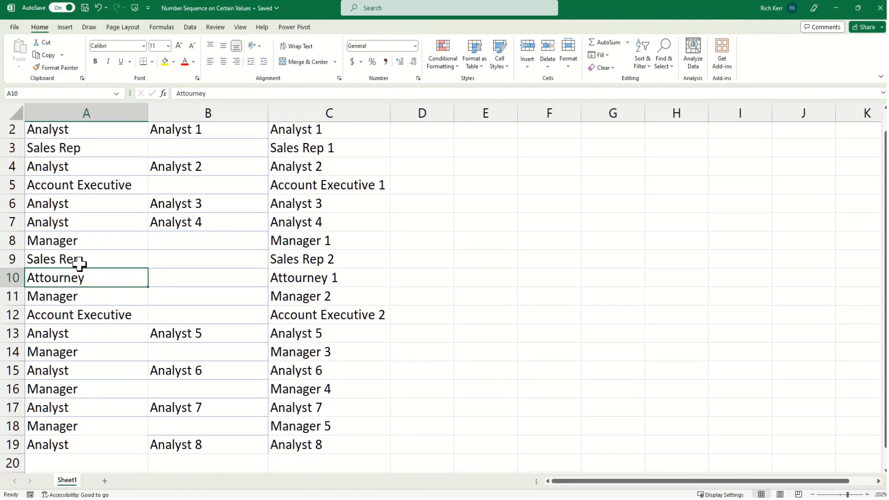
{"action": "left_click", "coordinate": [368, 257]}
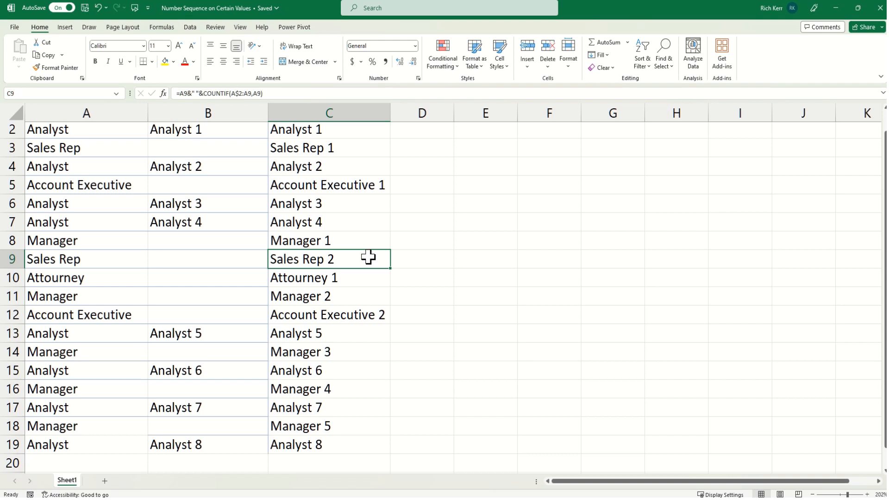
Review the numbered job titles in the lower rows of the Any Position column, down to C19
{"action": "left_click", "coordinate": [351, 391]}
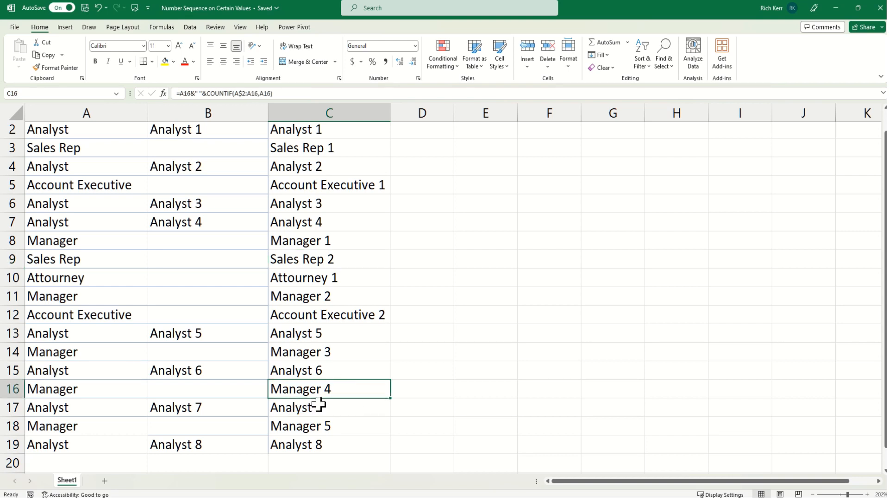
{"action": "left_click", "coordinate": [343, 446]}
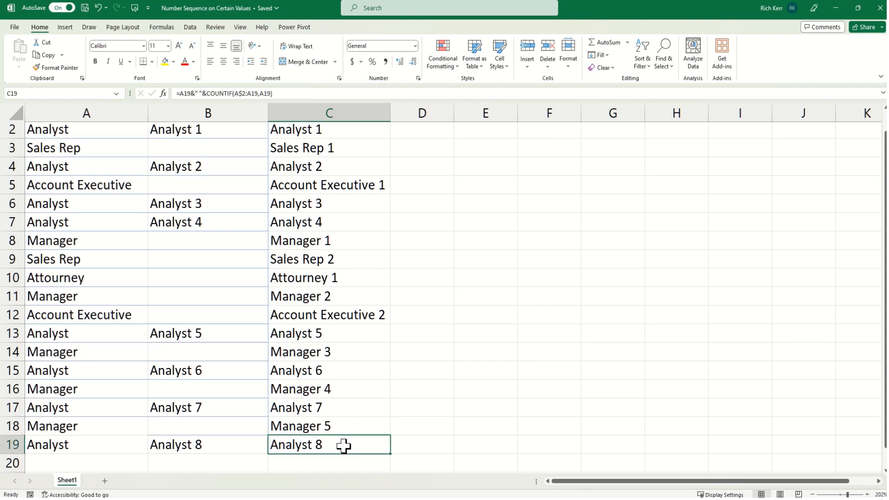
{"action": "scroll", "coordinate": [349, 173], "scroll_direction": "down", "scroll_amount": 2}
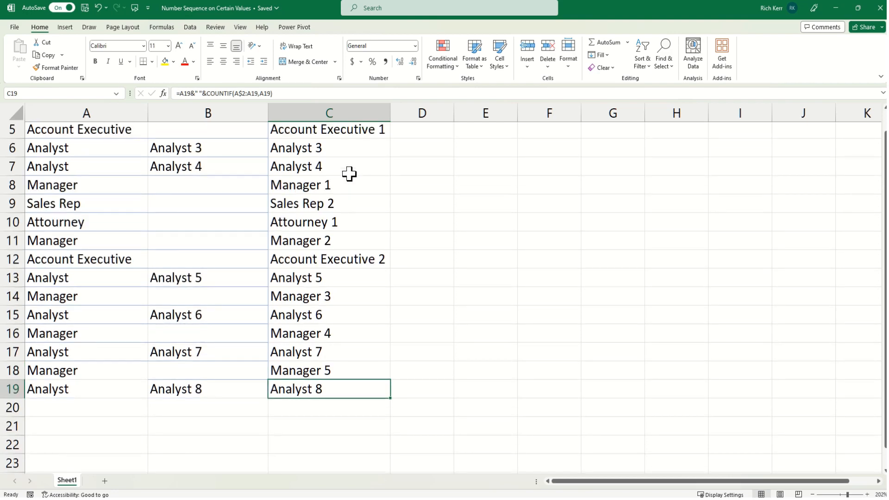
{"action": "scroll", "coordinate": [349, 172], "scroll_direction": "up", "scroll_amount": 3}
Inspect the formulas in C2 and B2 to compare the two numbering methods, leaving both unedited
{"action": "double_click", "coordinate": [341, 153]}
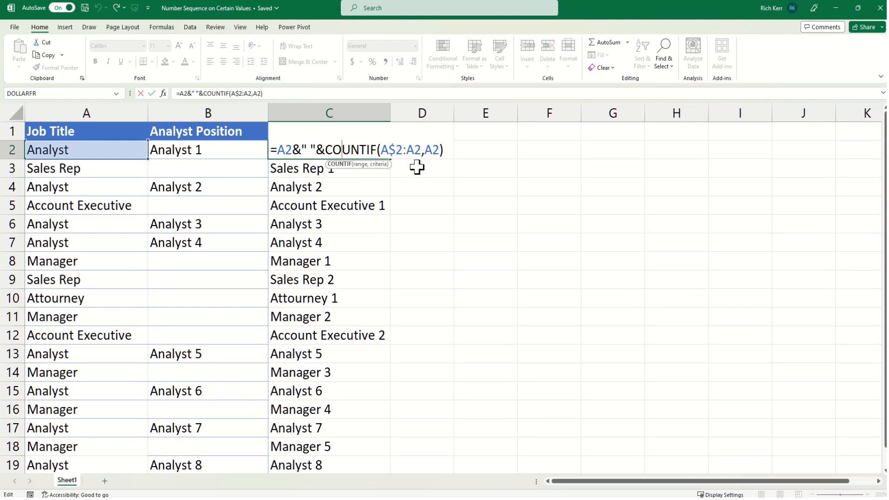
{"action": "key", "text": "Return"}
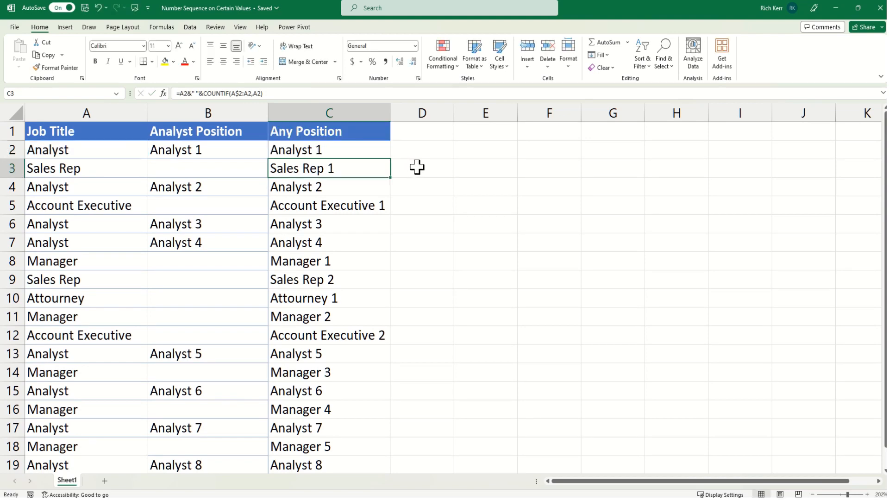
{"action": "double_click", "coordinate": [238, 153]}
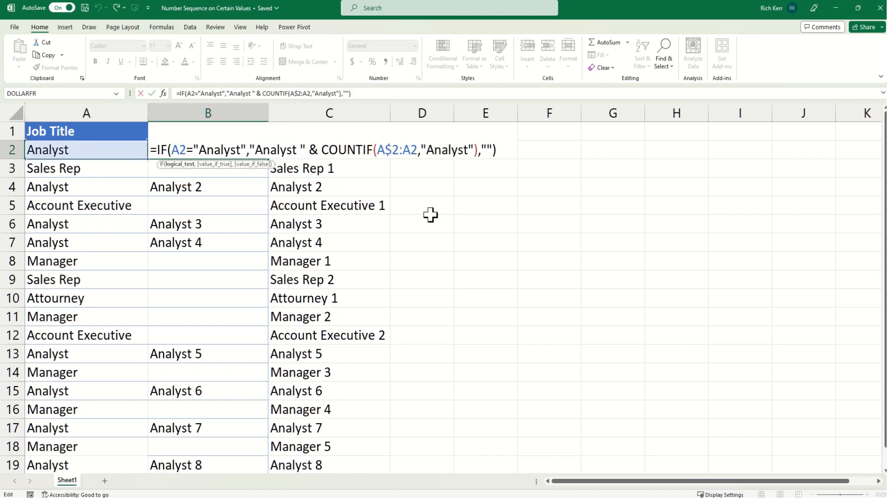
{"action": "key", "text": "Escape"}
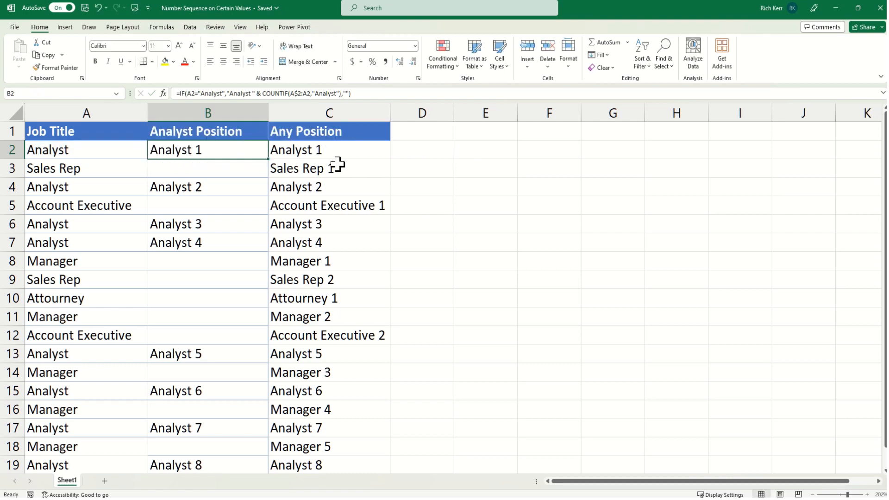